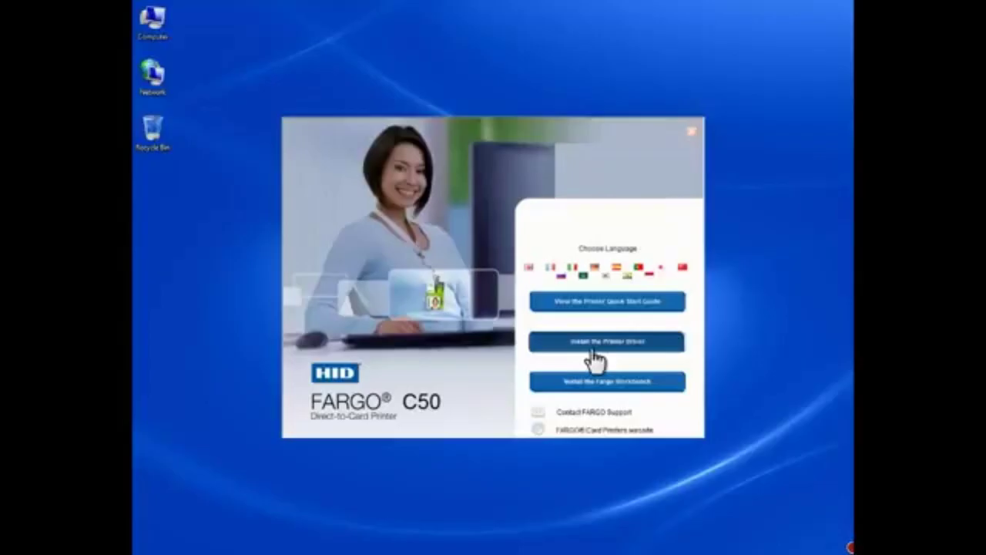
Launch the printer driver installer, accept the license agreement, and start installing the C50 driver.
click(595, 357)
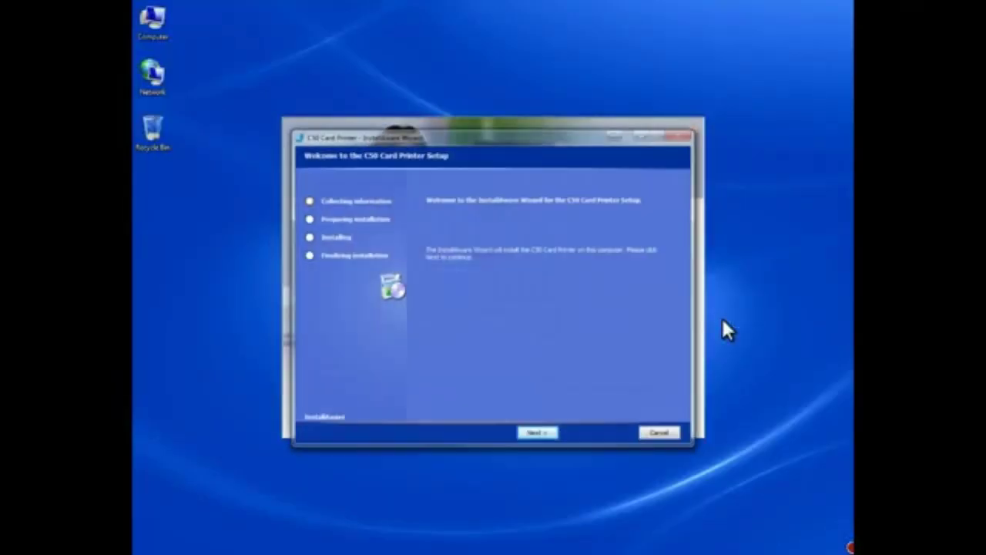
click(543, 434)
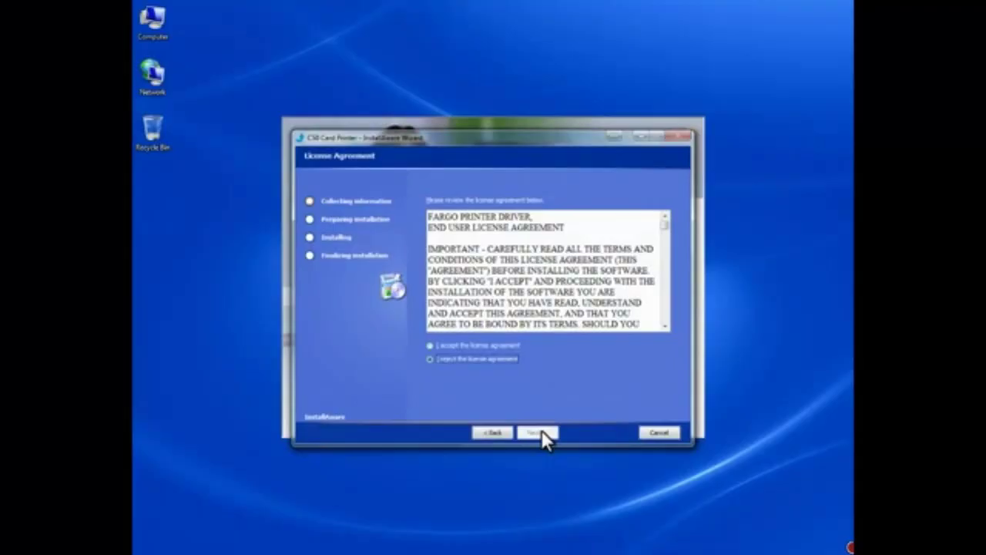
click(429, 345)
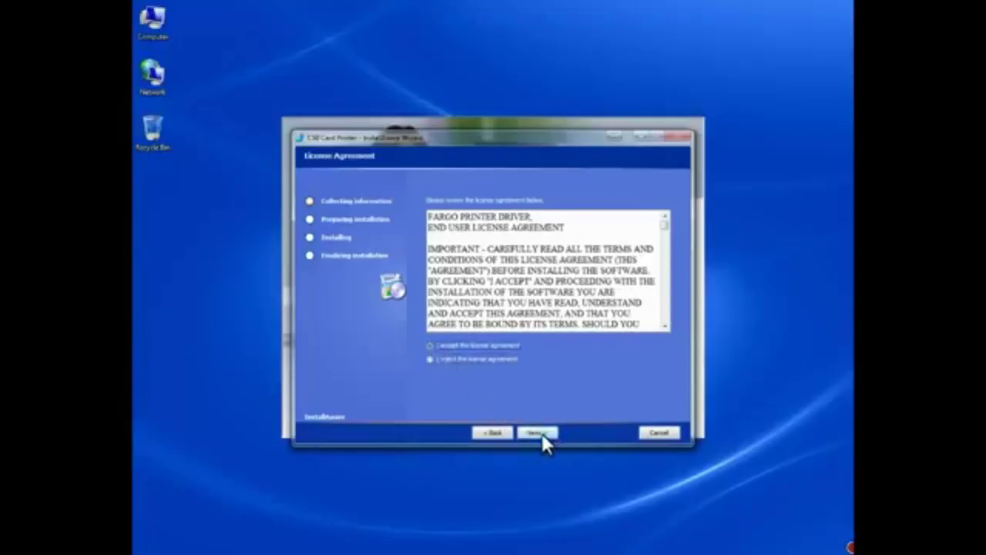
click(541, 433)
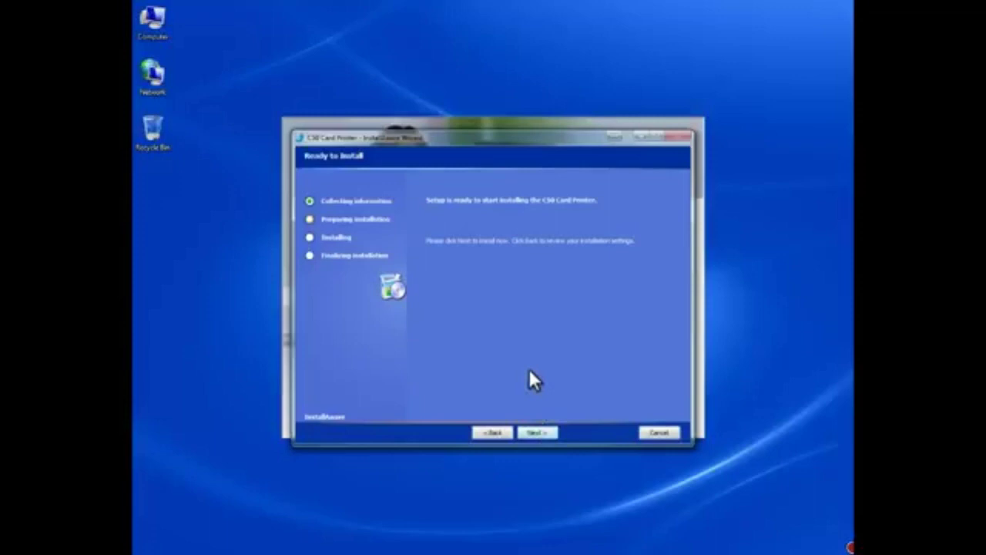
click(537, 432)
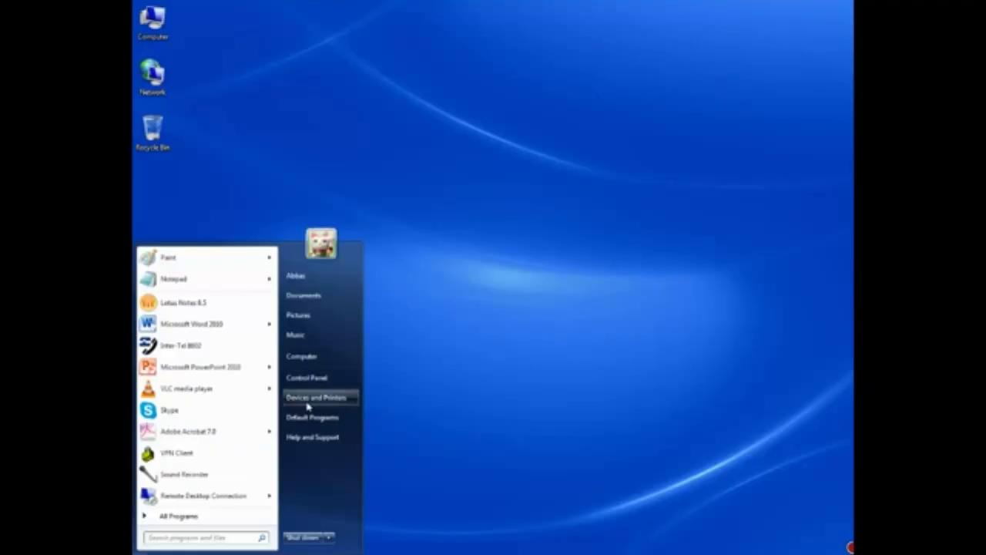
Open Devices and Printers from the Start menu.
click(308, 404)
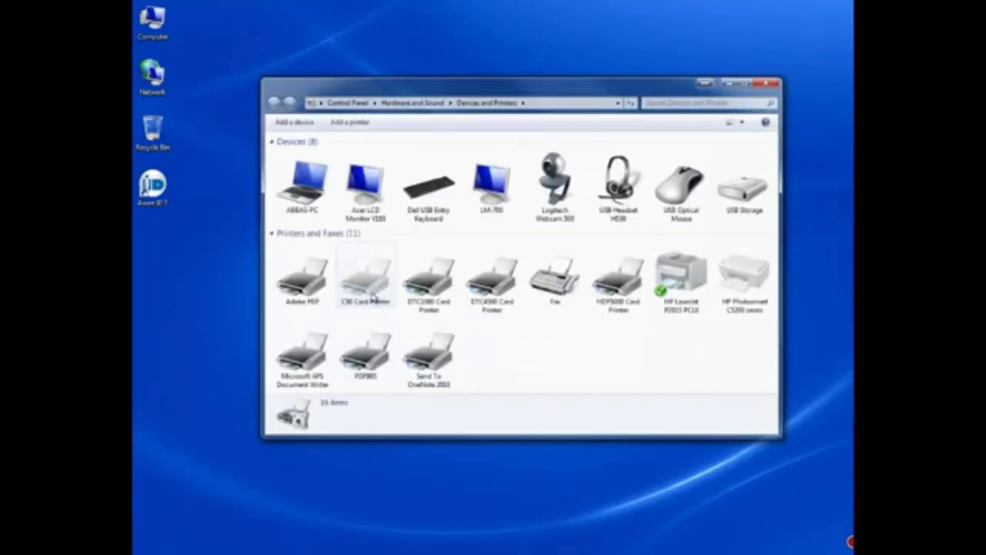
Send a test print from the C50 Card Printer's Printing Preferences.
right_click(373, 293)
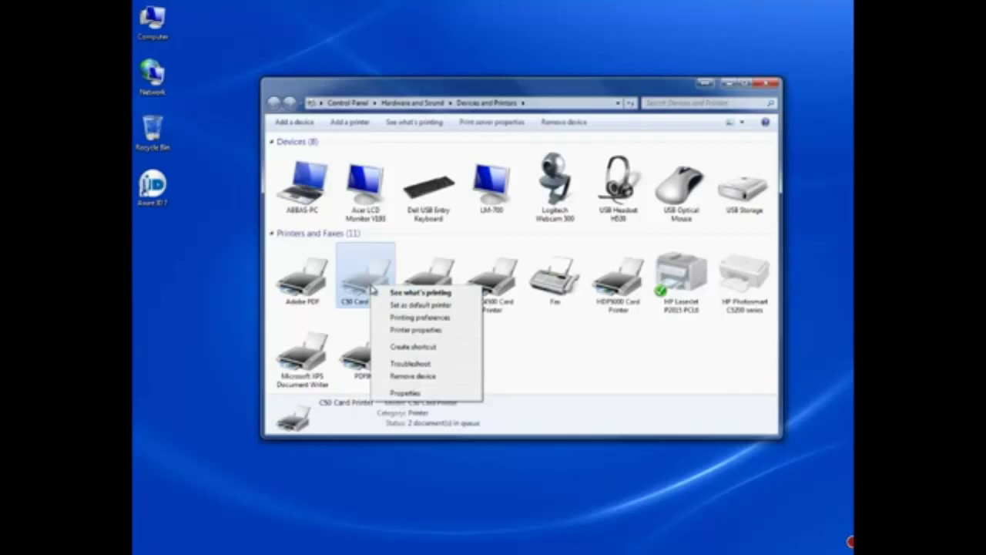
click(416, 317)
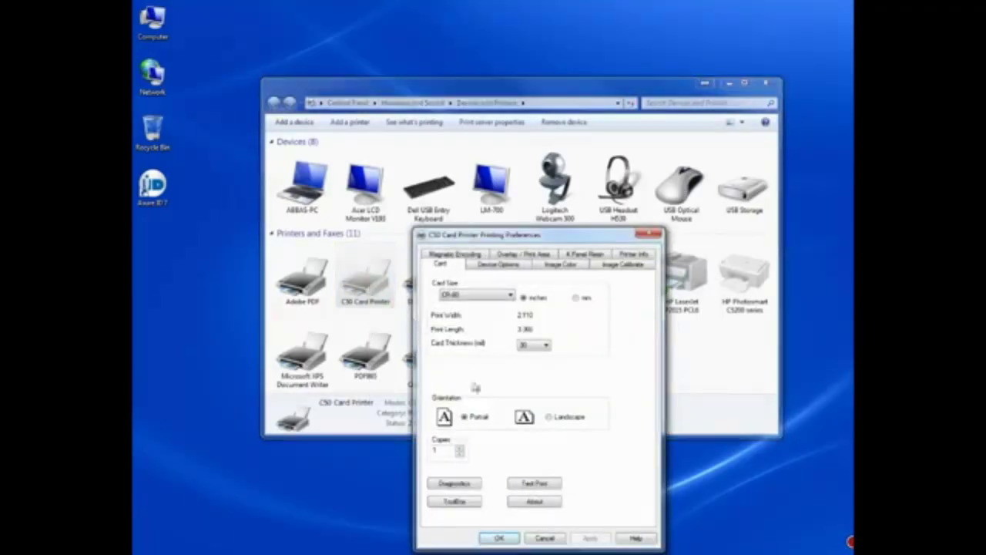
click(543, 484)
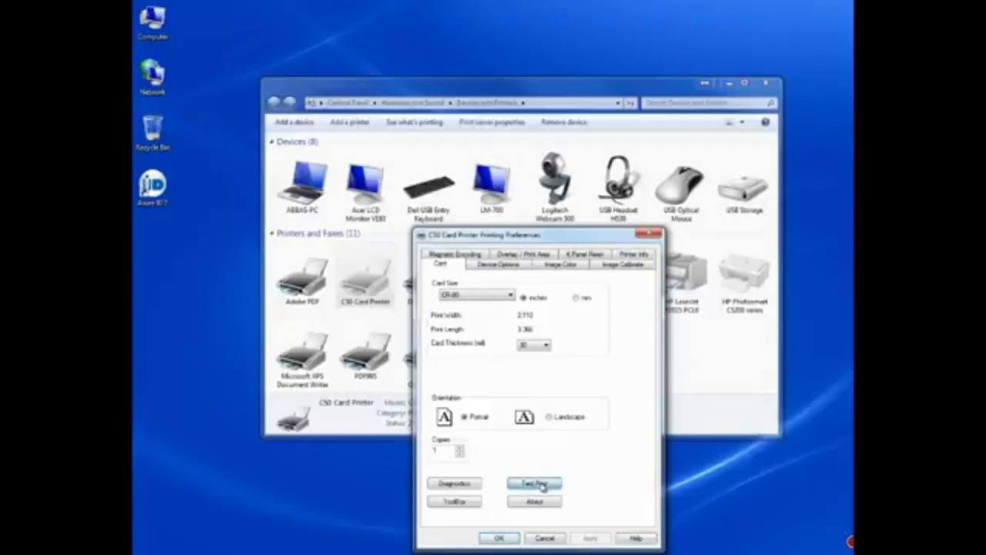